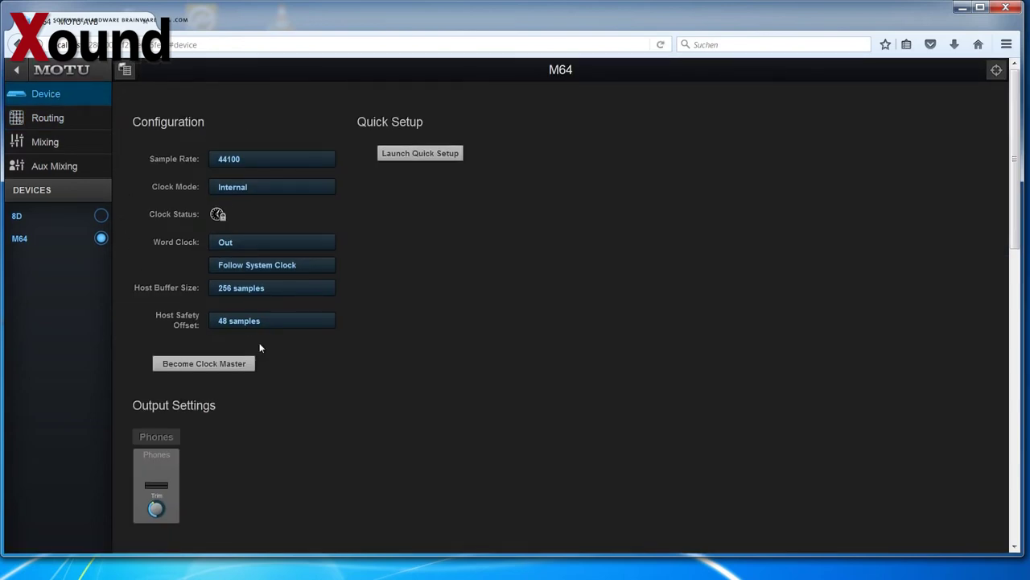
Apply the BNC MADI -- Optical MADI Converter quick setup to the M64
left_click(279, 159)
left_click(276, 121)
left_click(412, 152)
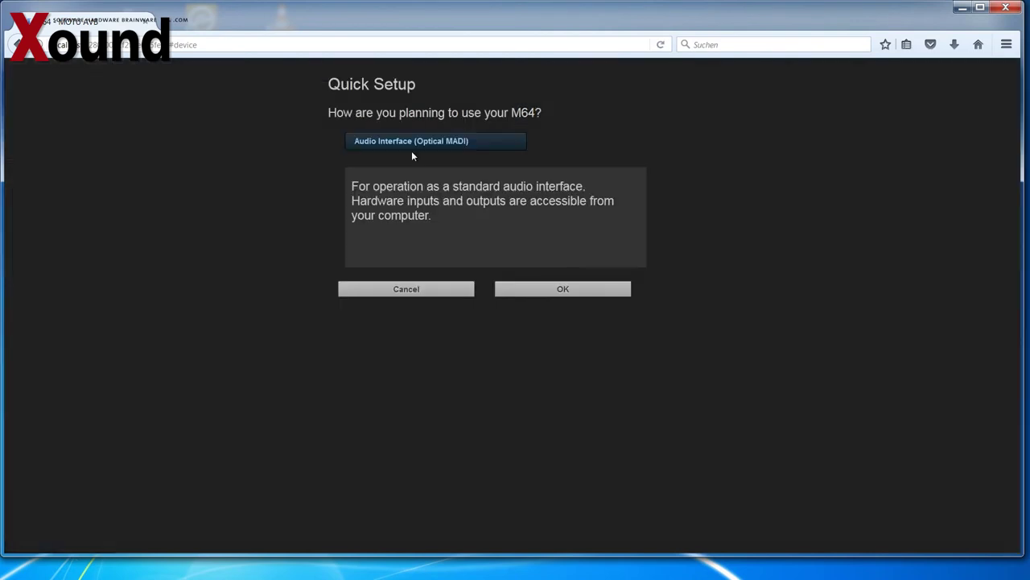
left_click(463, 143)
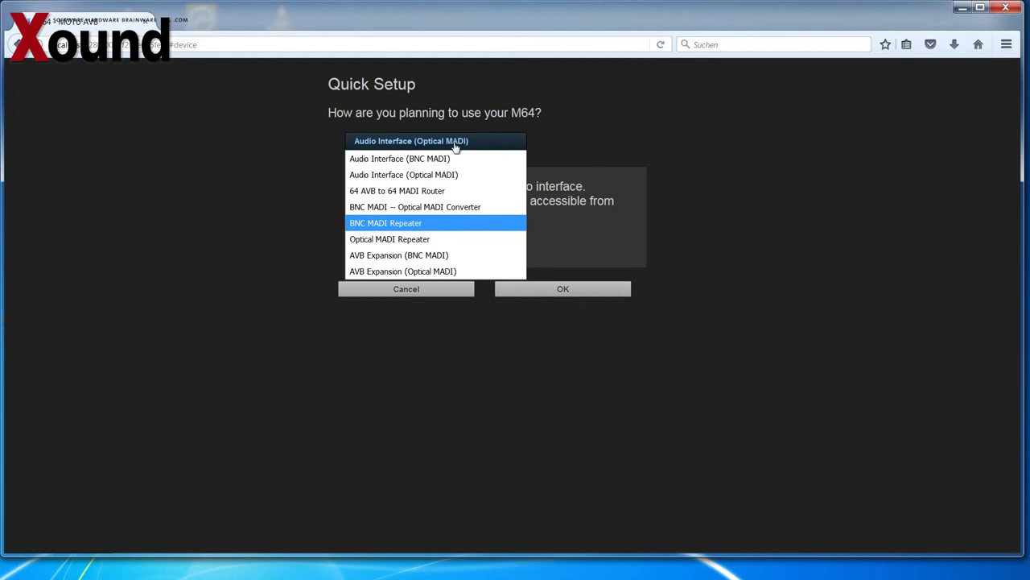
left_click(412, 159)
left_click(566, 291)
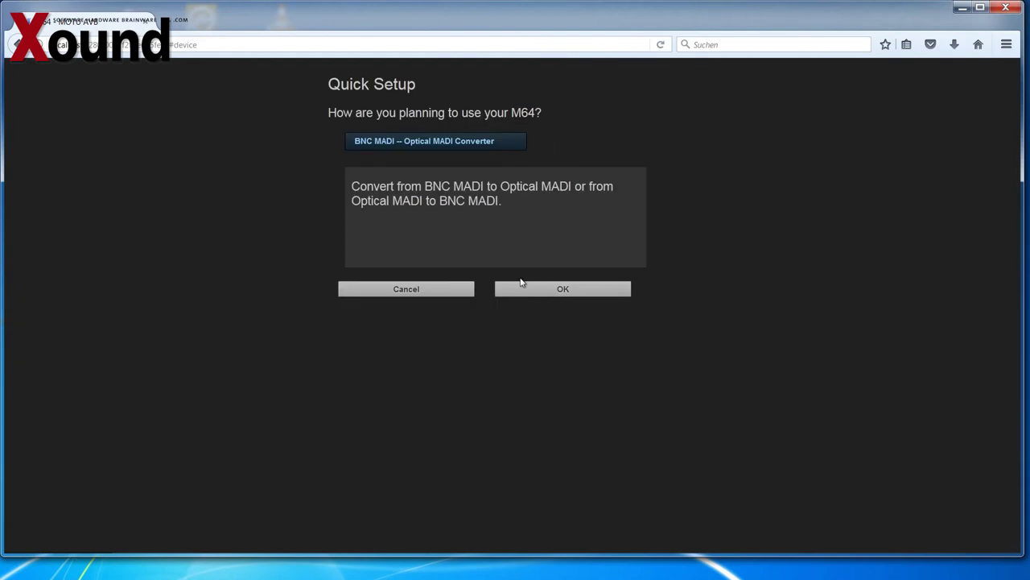
left_click(541, 288)
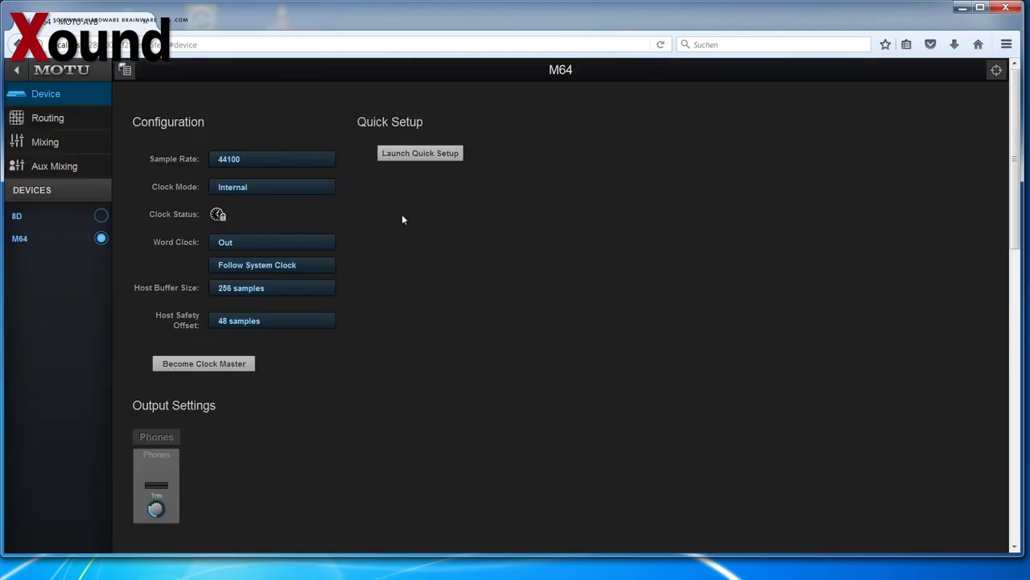
Apply the Audio Interface (BNC MADI) quick setup to the M64
left_click(412, 152)
left_click(429, 148)
left_click(412, 157)
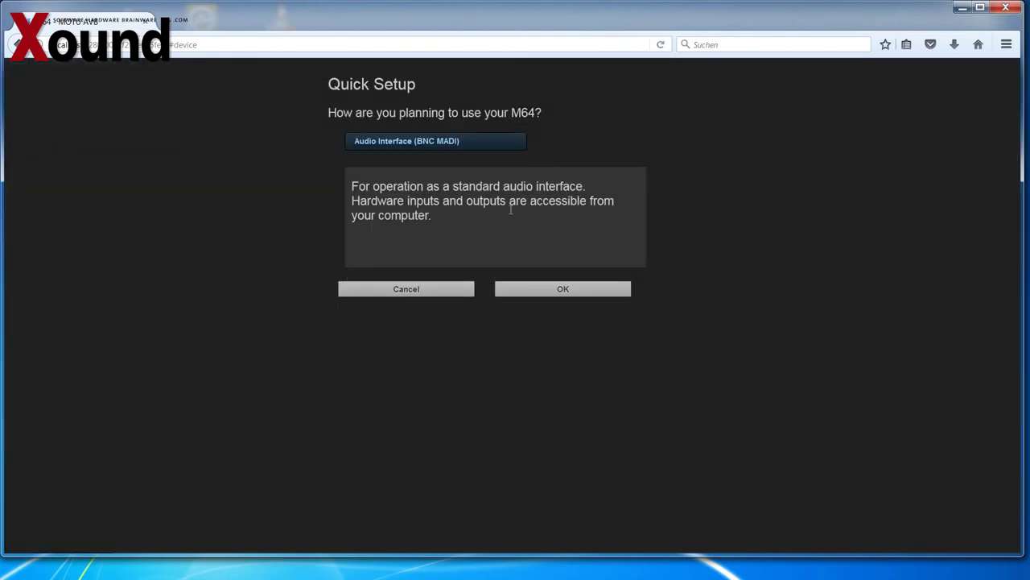
left_click(535, 288)
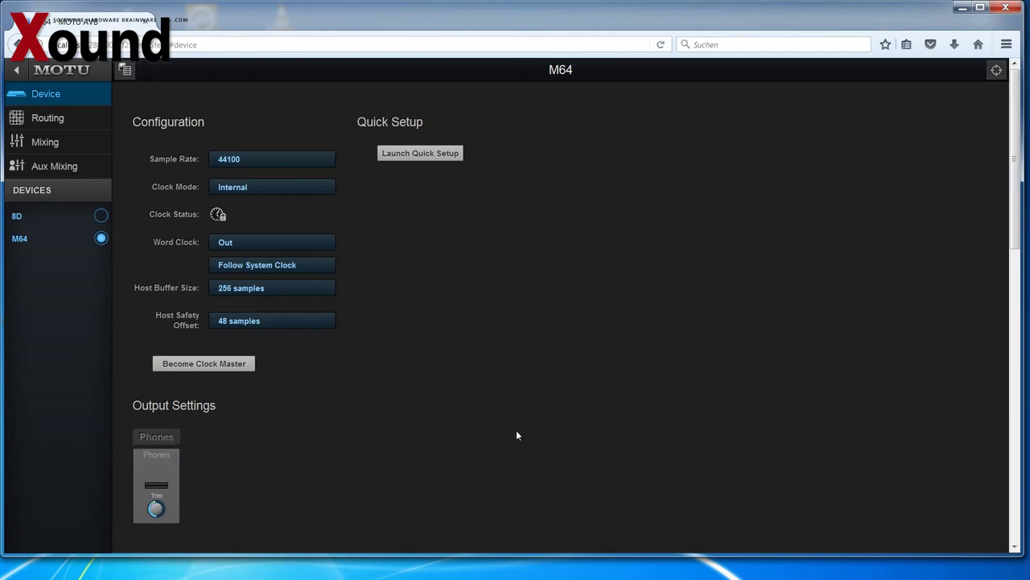
Set the M64's AVB stream setup to 2 input streams and 4 output streams
scroll(1016, 229, "down", 1)
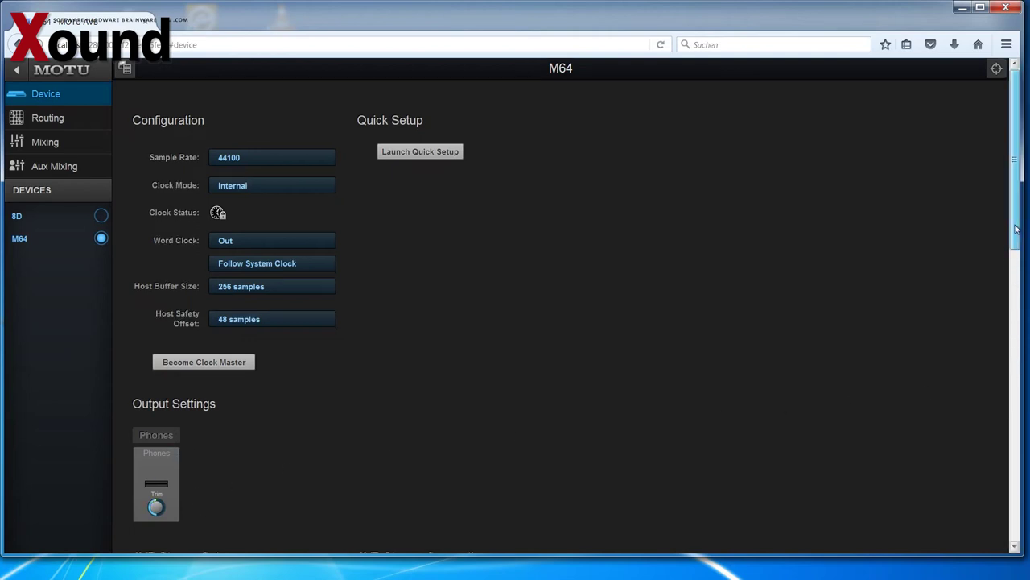
scroll(1016, 230, "down", 5)
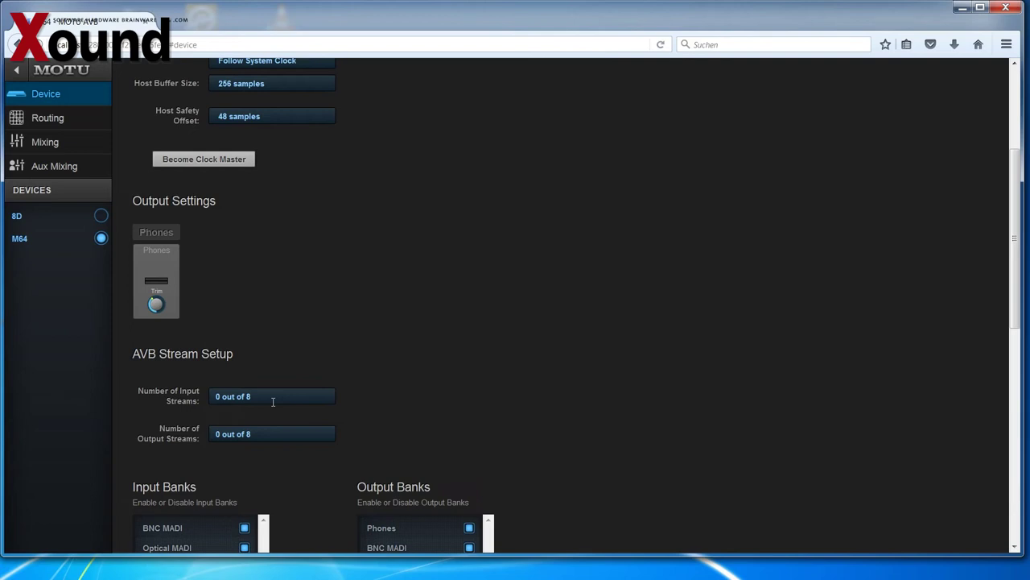
left_click(290, 398)
type("2")
key("Return")
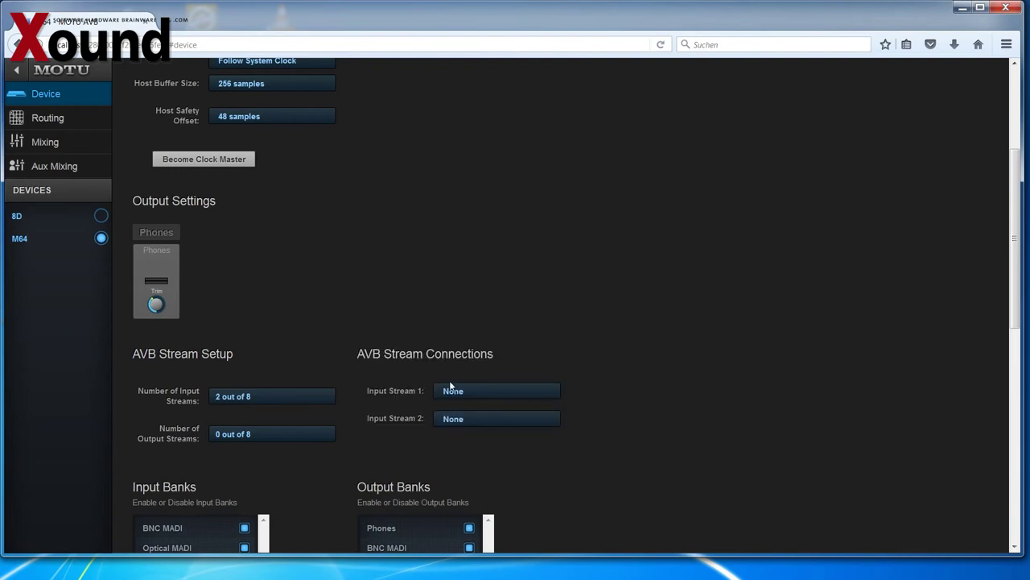
left_click(284, 433)
type("4")
key("Return")
Connect AVB Input Stream 1 to 8D:1 and Input Stream 2 to 8D:2
left_click(507, 392)
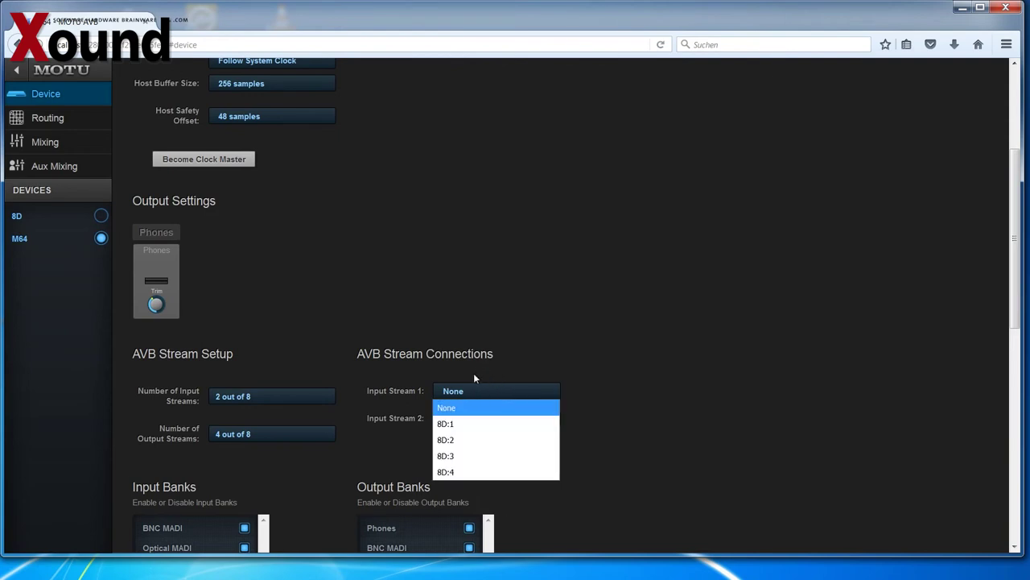
left_click(457, 426)
left_click(469, 421)
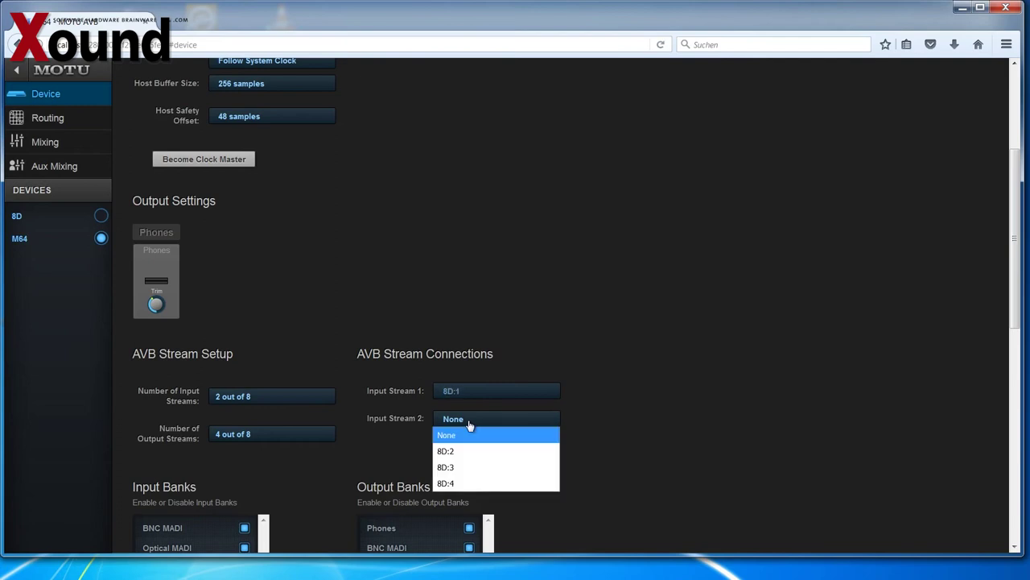
left_click(460, 456)
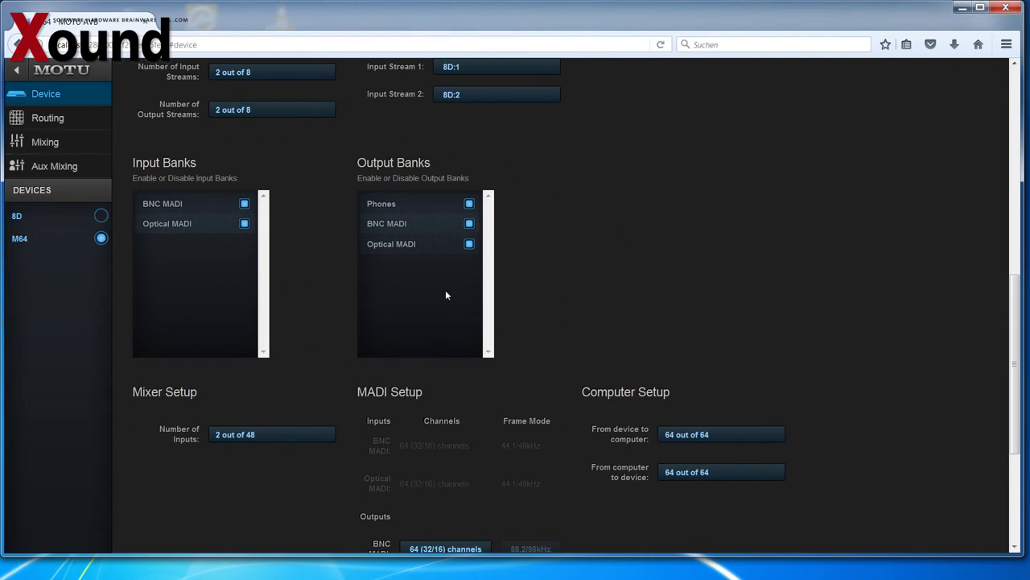
Disable the BNC MADI and Optical MADI input banks, and enable both again
left_click(245, 206)
left_click(244, 225)
left_click(244, 206)
left_click(244, 224)
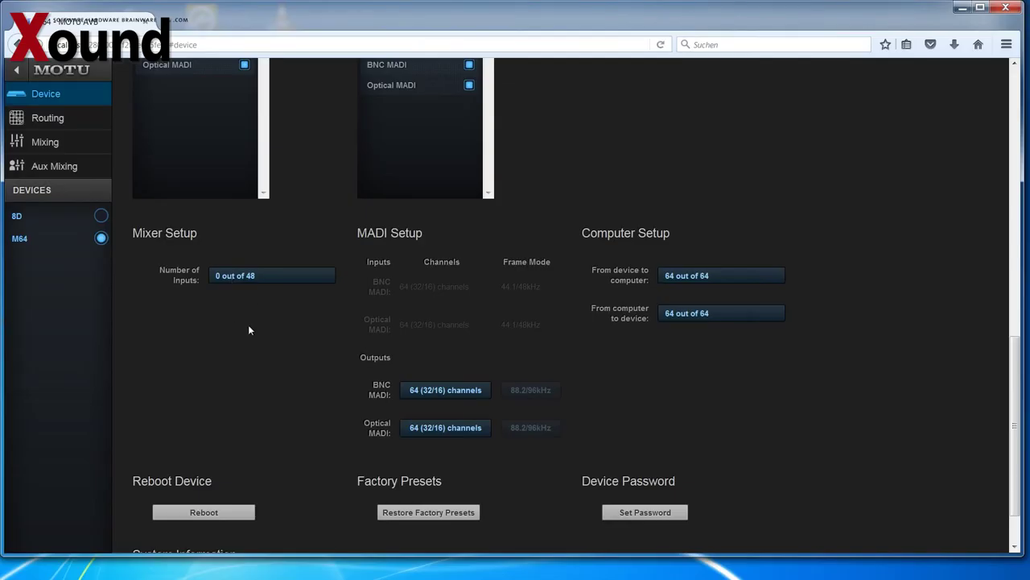
Set the number of mixer inputs to 16 and view the channel options of the BNC and Optical MADI outputs
left_click(217, 276)
left_click(478, 393)
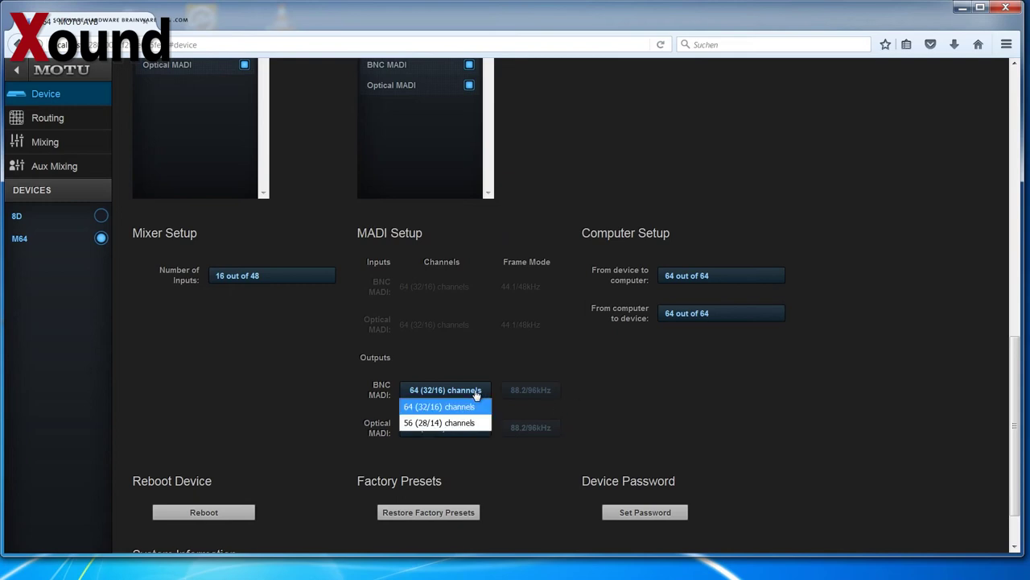
left_click(511, 410)
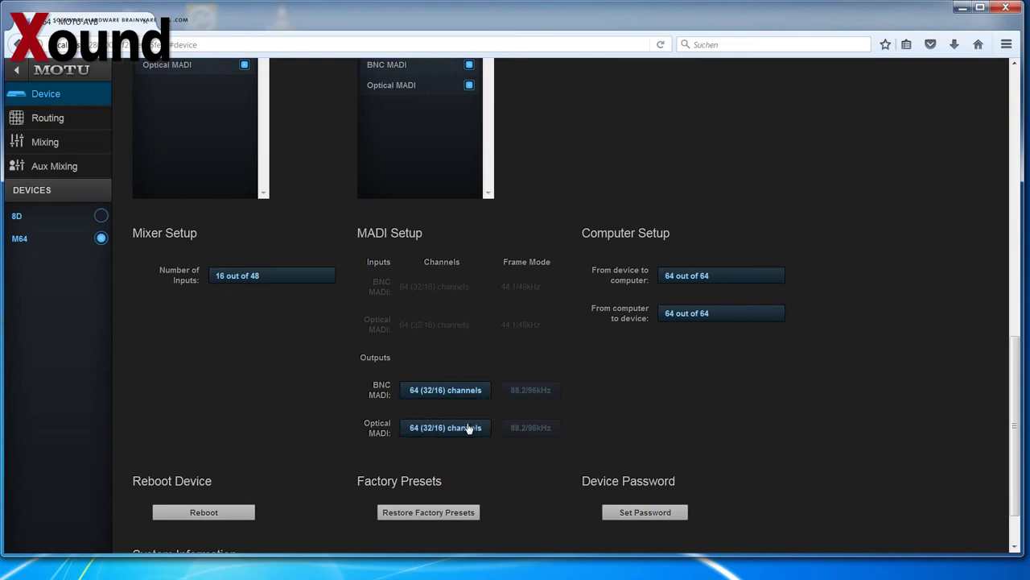
left_click(479, 429)
left_click(750, 419)
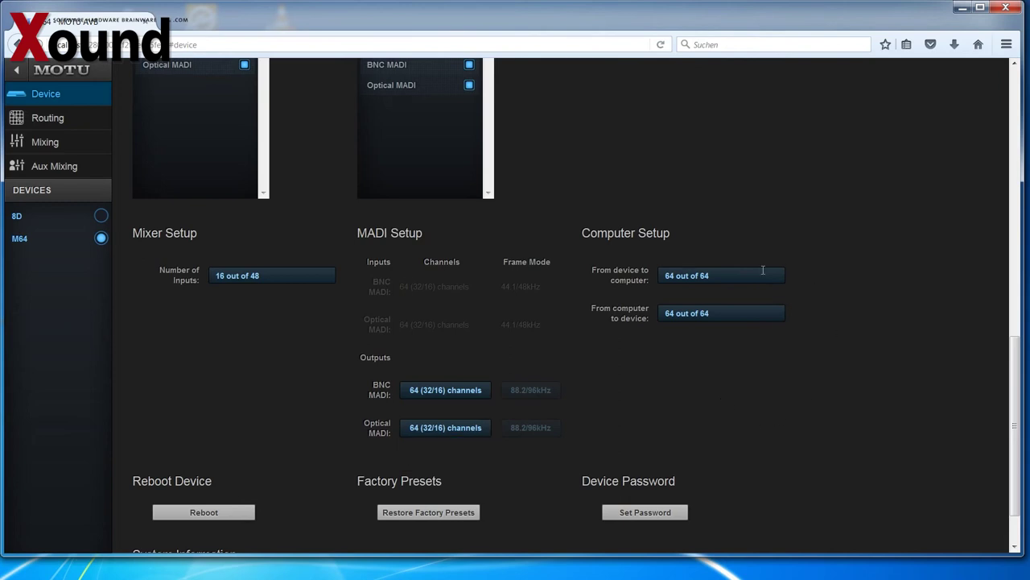
Set the M64's channel counts to 16 both from device to computer and from computer to device
left_click(694, 276)
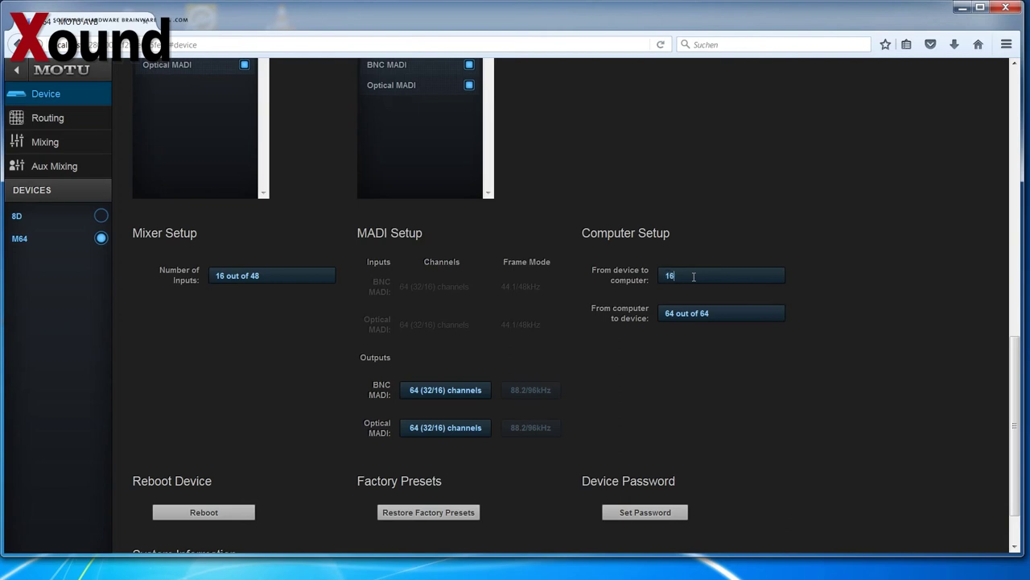
key("Return")
left_click(702, 315)
type("16")
key("Return")
Re-enter the M64's channel counts for both directions between device and computer
left_click(681, 279)
key("Return")
left_click(687, 314)
key("Return")
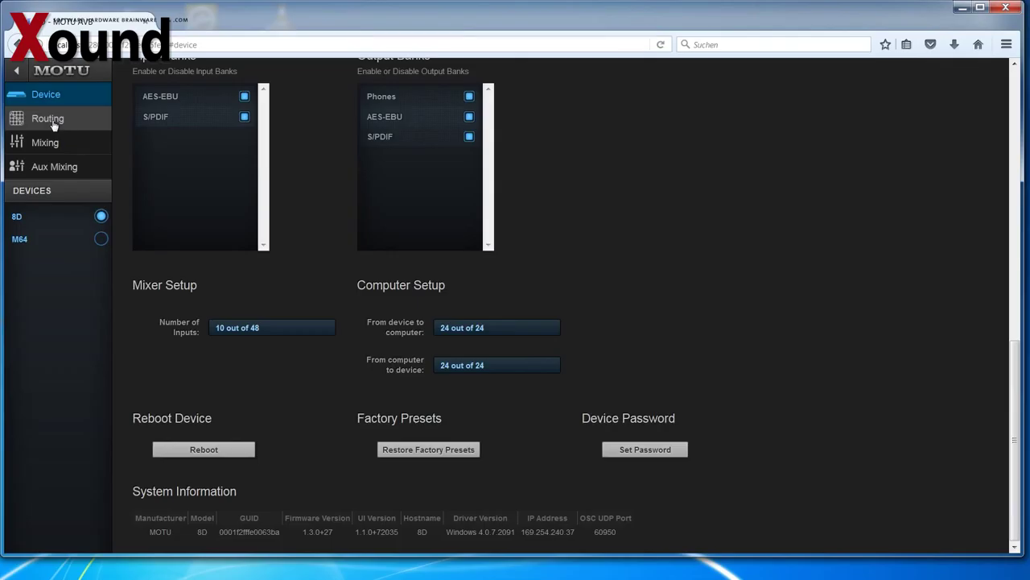
In the 8D's routing grid, route inputs AES-EBU 1–4 to outputs To Computer 1–4, one channel each
left_click(51, 124)
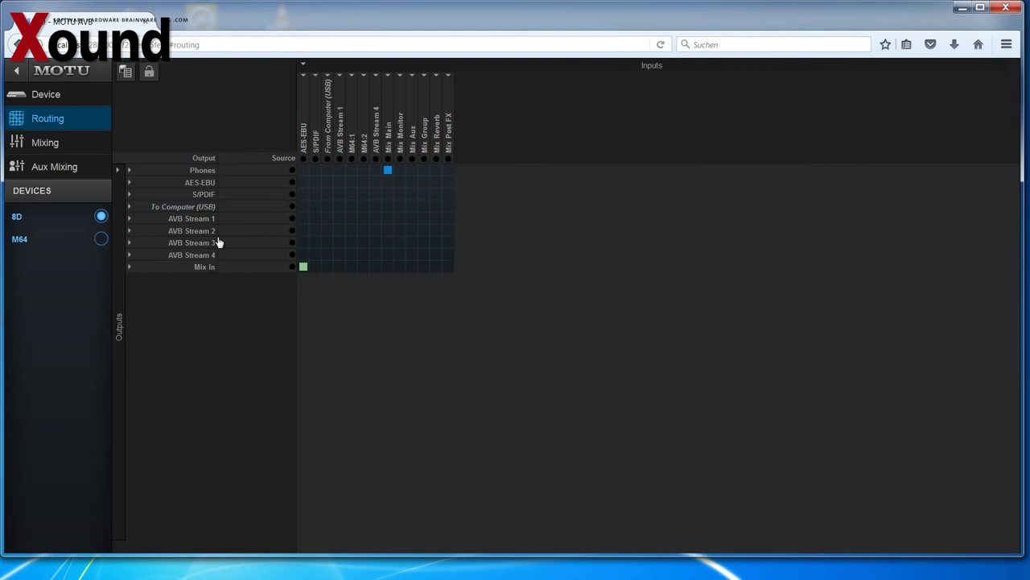
left_click(129, 209)
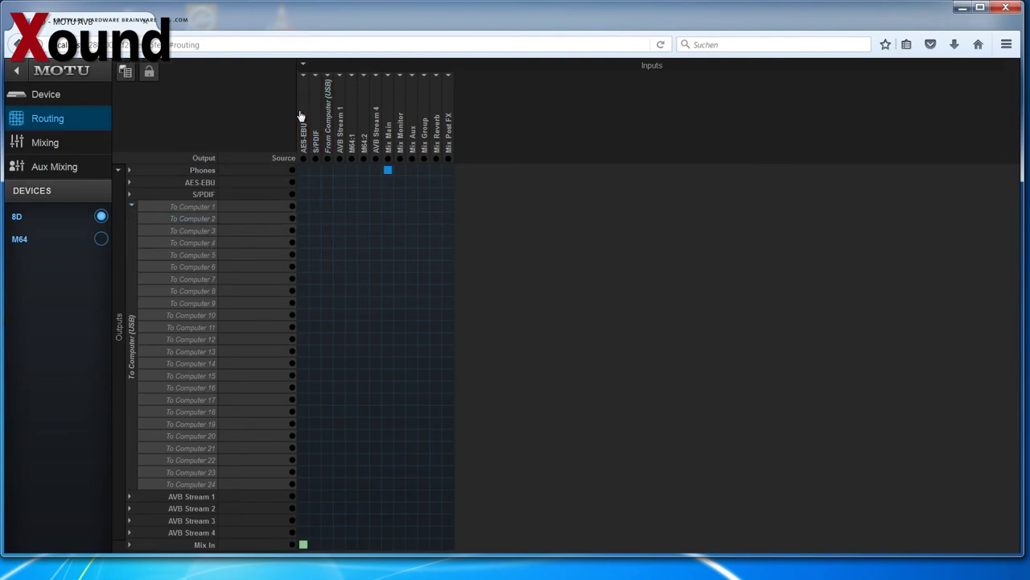
left_click(303, 75)
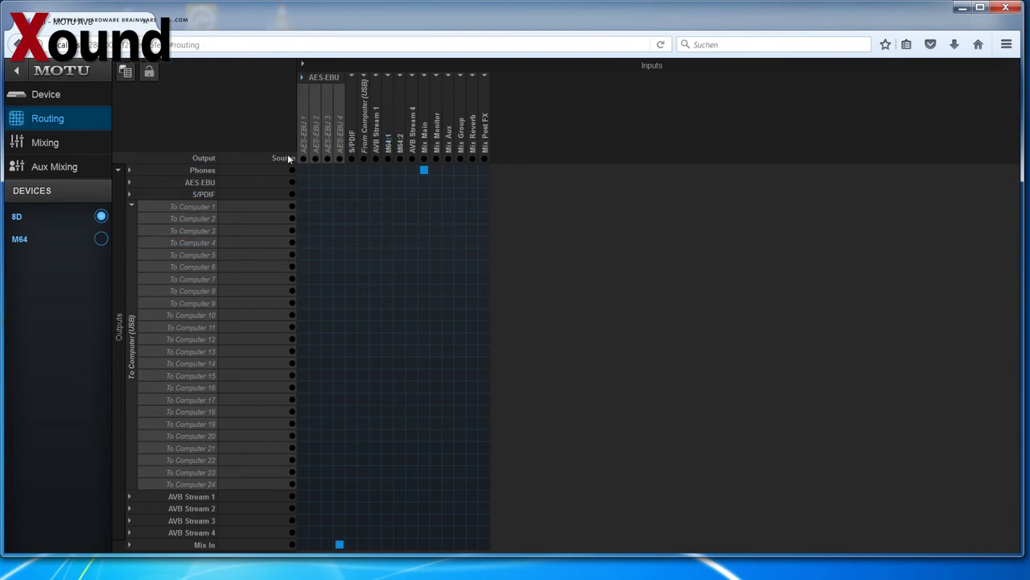
left_click(303, 208)
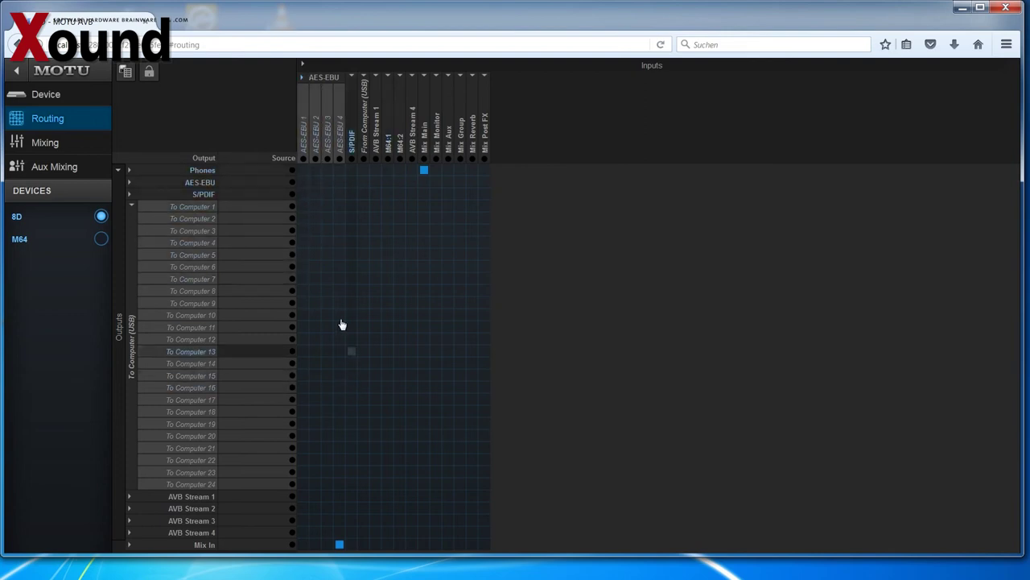
left_click(303, 206)
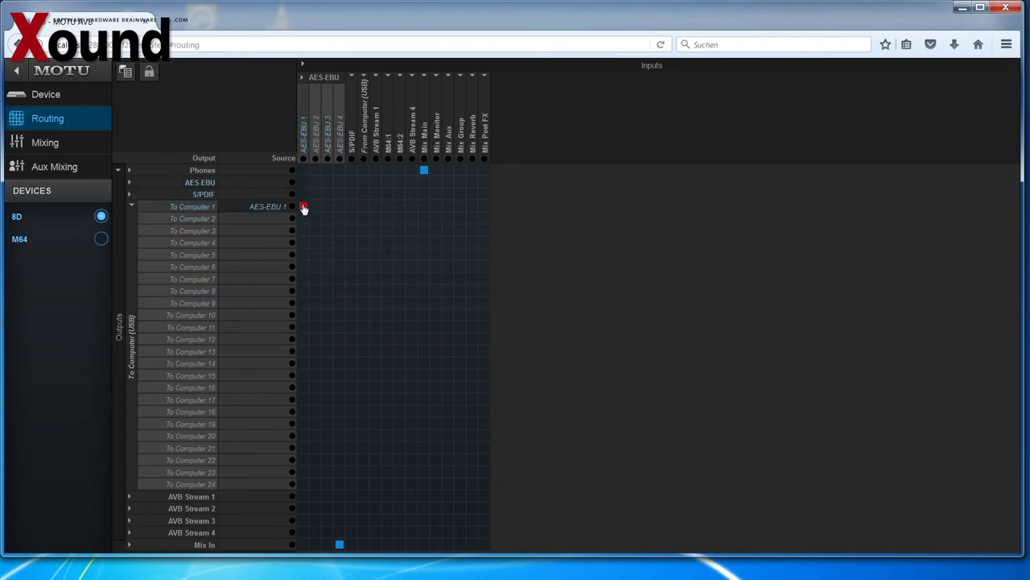
left_click(315, 218)
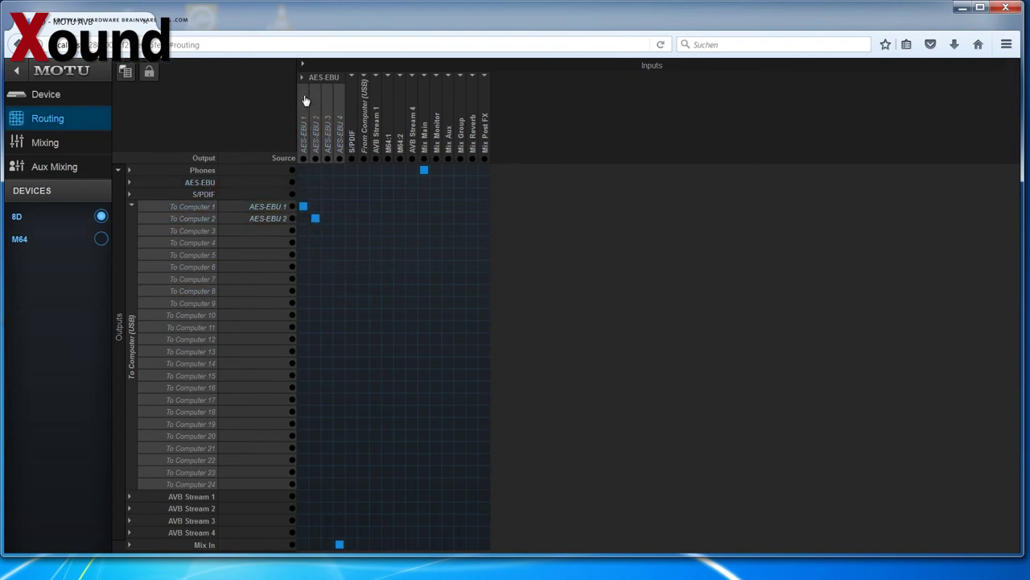
left_click(327, 231)
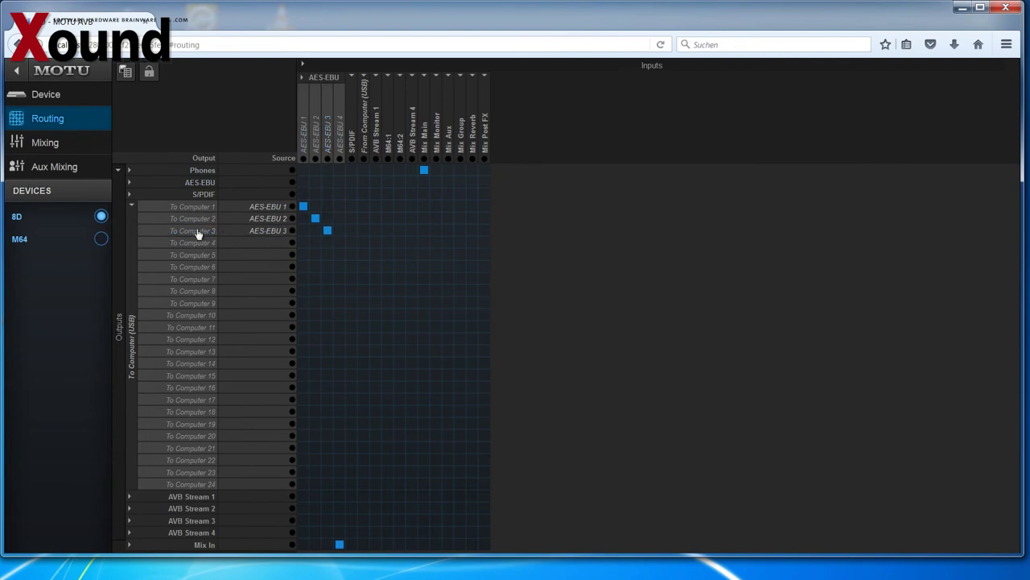
left_click(339, 244)
left_click(133, 208)
Route inputs From Computer 1–14 one-to-one to the 8D's outputs AVB Stream 1 2 through AVB Stream 2 7
left_click(128, 231)
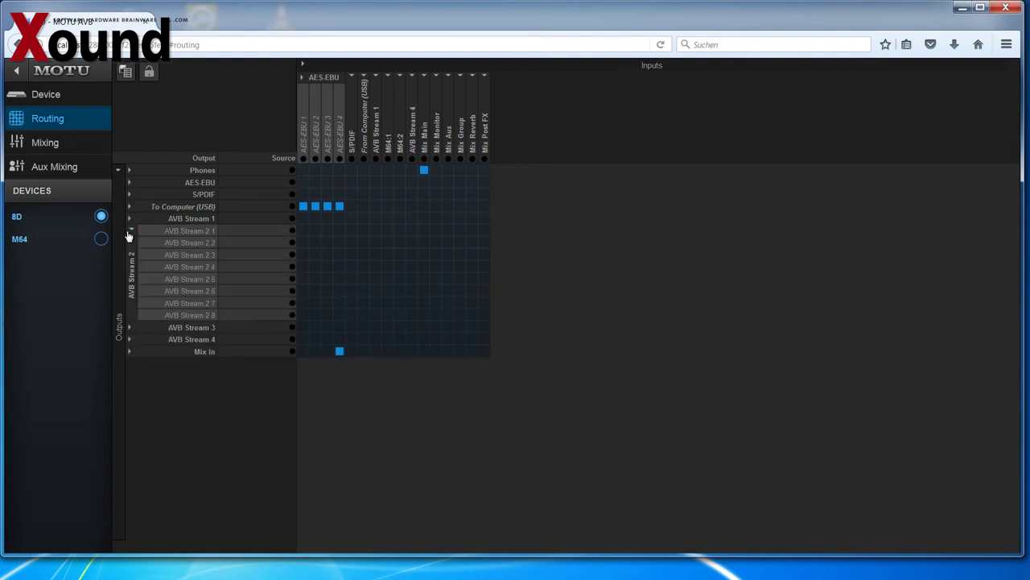
left_click(128, 219)
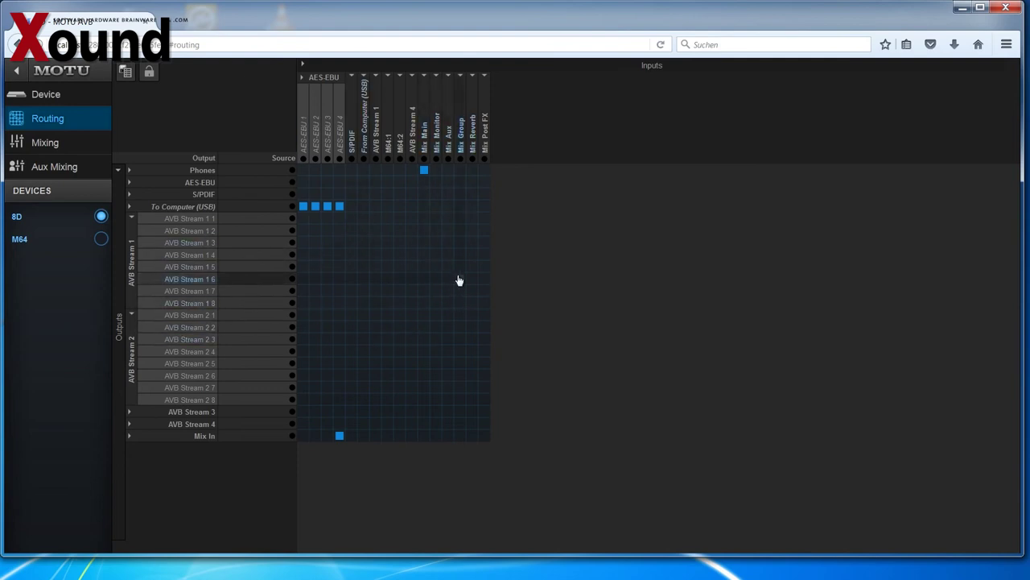
left_click(363, 76)
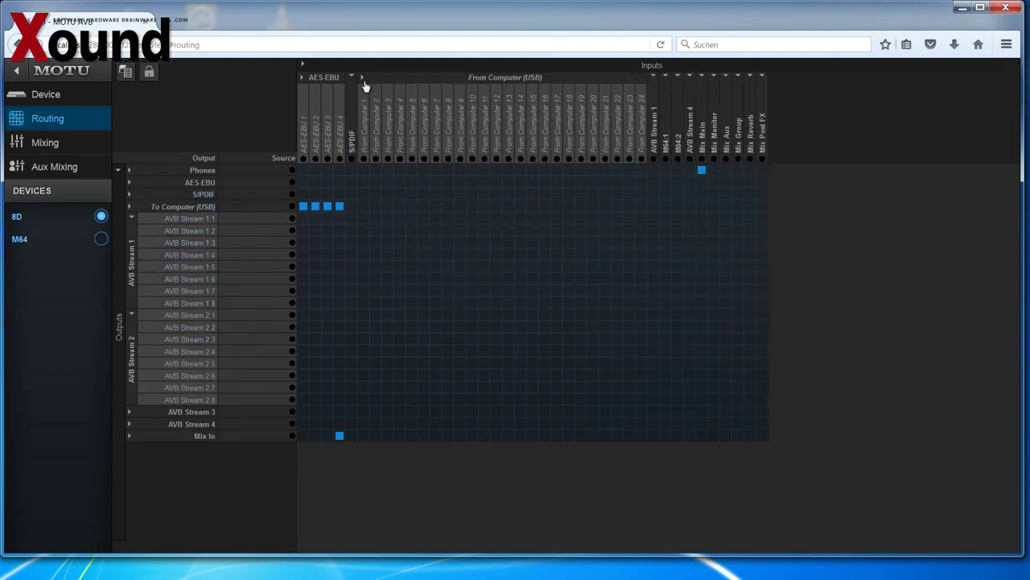
left_click(364, 232)
left_click(375, 243)
mouse_move(388, 256)
left_mouse_down()
mouse_move(517, 398)
mouse_move(650, 413)
left_mouse_up()
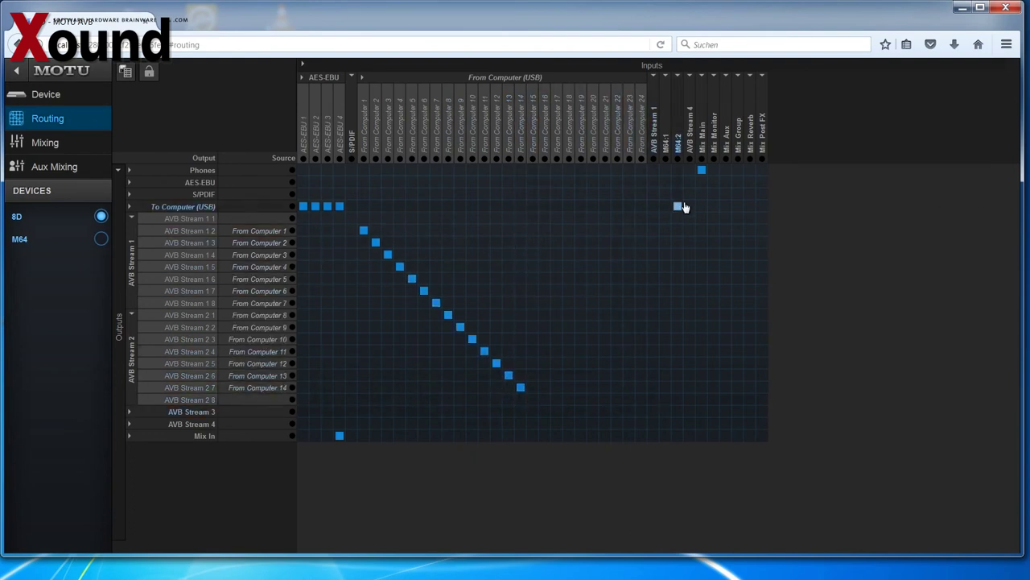
On the M64, route From Computer 1–2, 8D:1 1 and Computer 1–3 in order to outputs AVB Stream 2 1–6
left_click(50, 247)
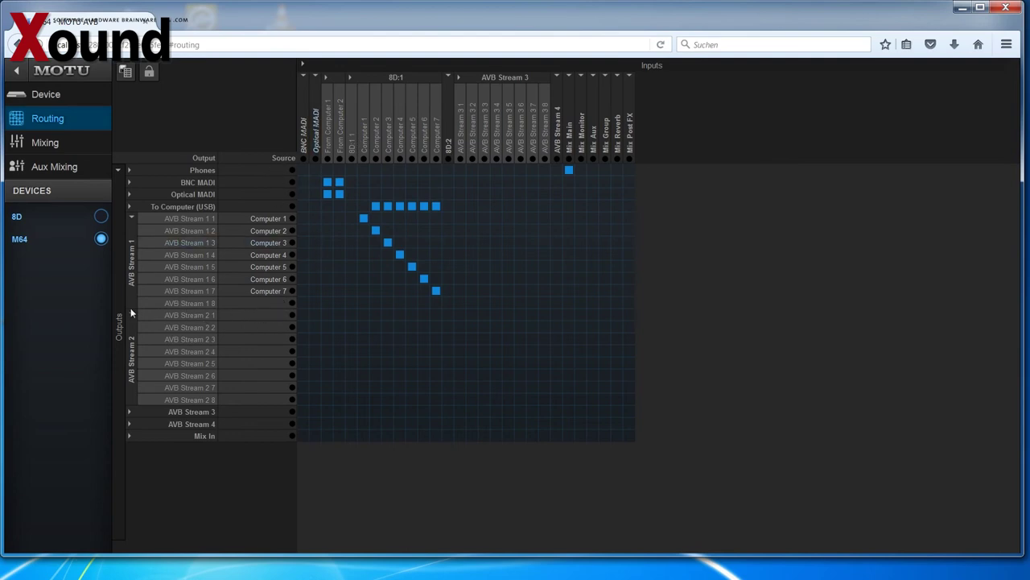
left_click(327, 315)
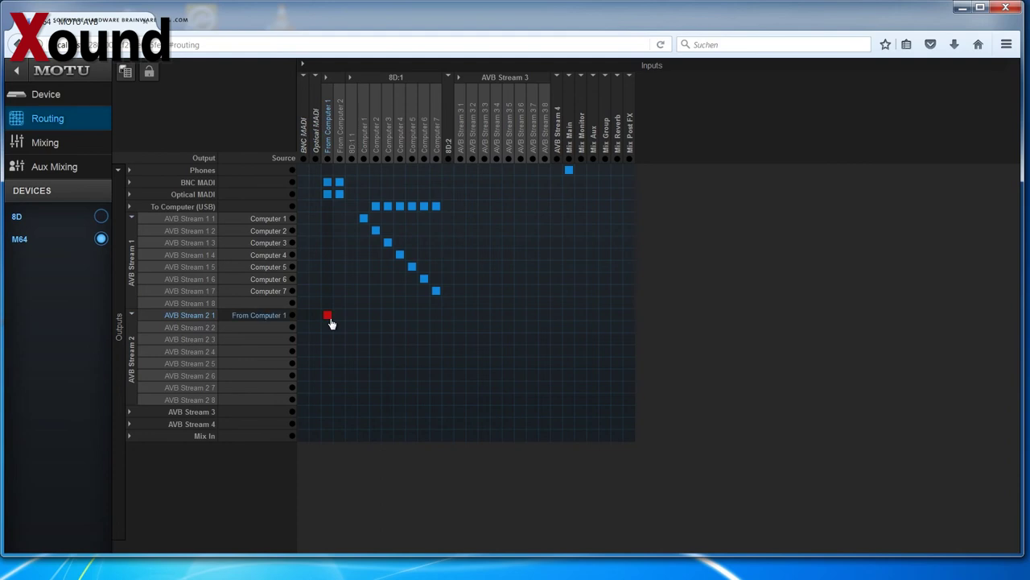
left_click(339, 327)
left_click(351, 339)
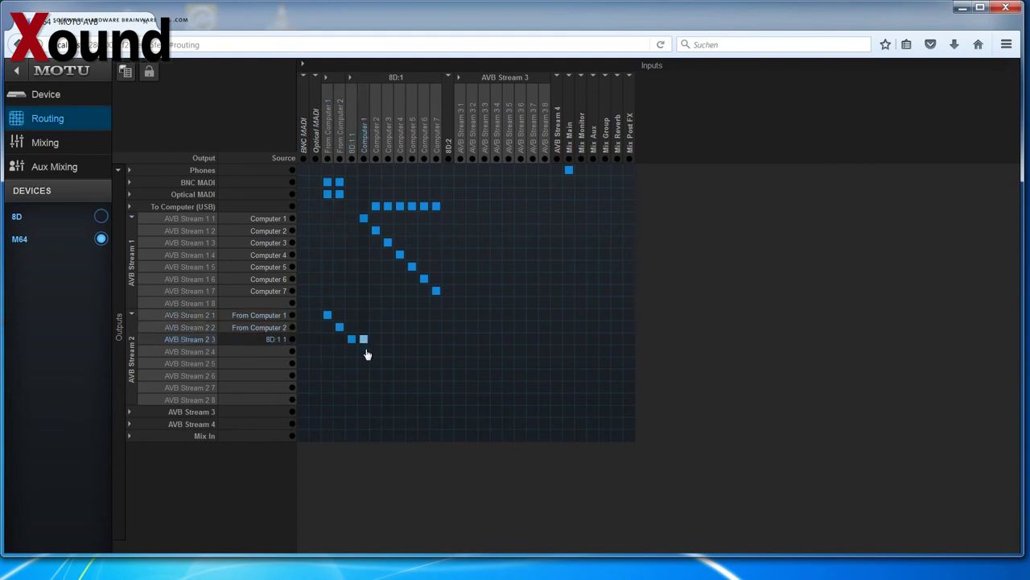
left_click(363, 351)
left_click(375, 363)
left_click(387, 375)
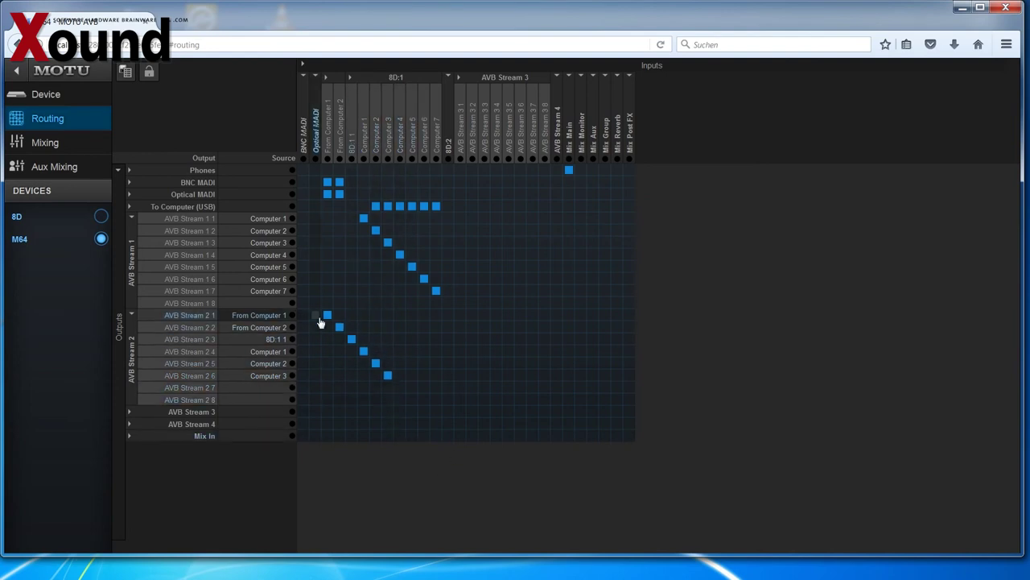
Route inputs diagonally from Computer 1 at AVB Stream 1 8 to AVB Stream 3 1 at AVB Stream 2 8, and open the mixer
left_click_drag(363, 303, 460, 399)
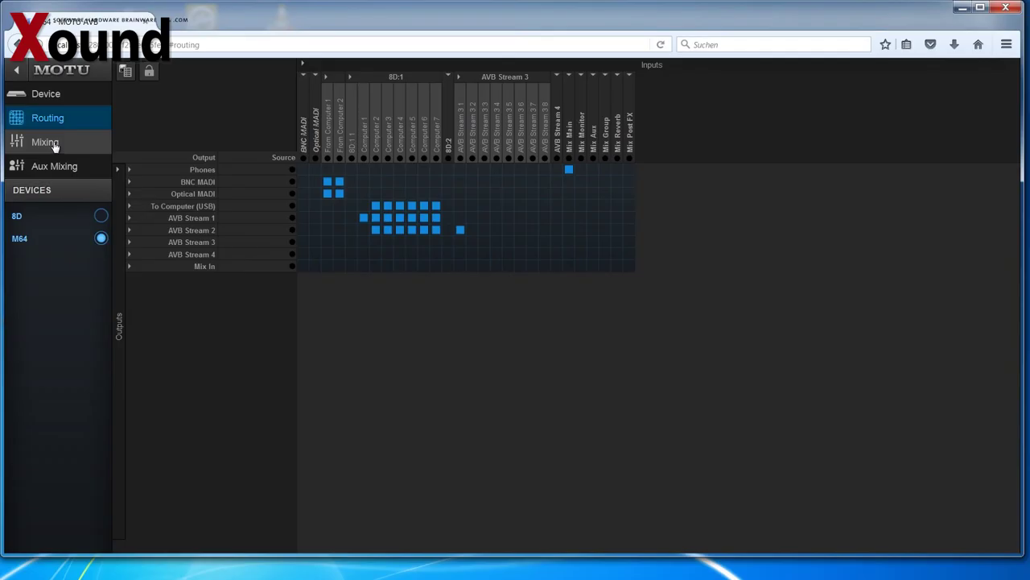
left_click(51, 142)
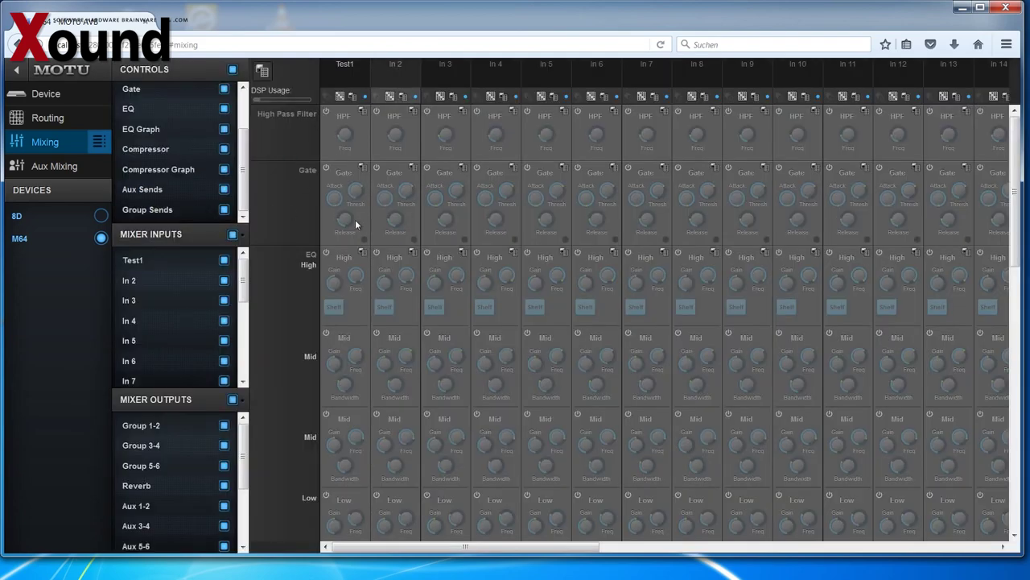
Look across the M64's mixer channels and rename the mixer input In 2 as Test2
left_click_drag(540, 548, 636, 536)
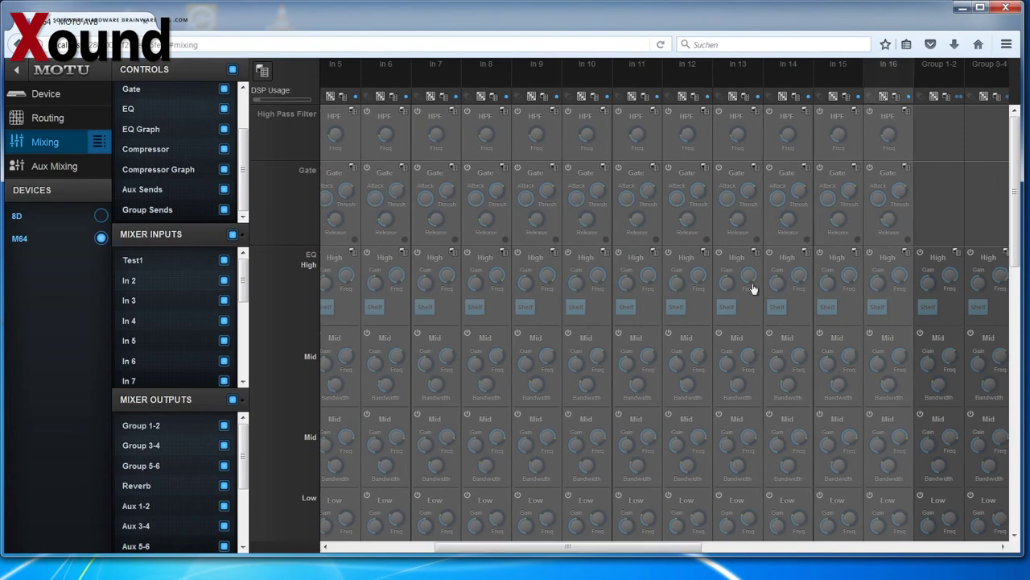
left_click_drag(578, 552, 417, 560)
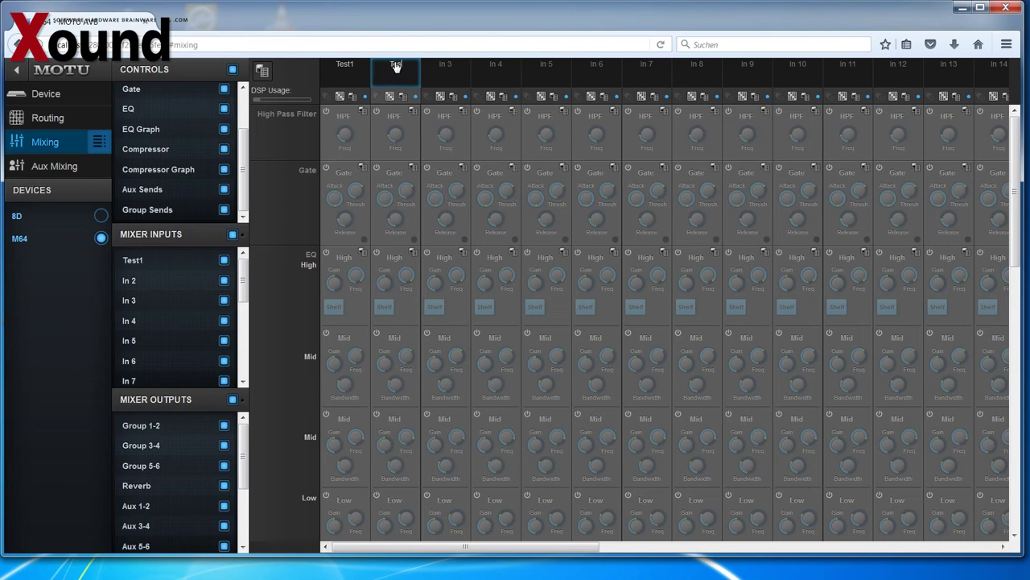
type("2")
key("Return")
Link the Test1 and Test2 mixer inputs as a stereo pair and split them again, twice, ending with two mono channels
left_click(364, 98)
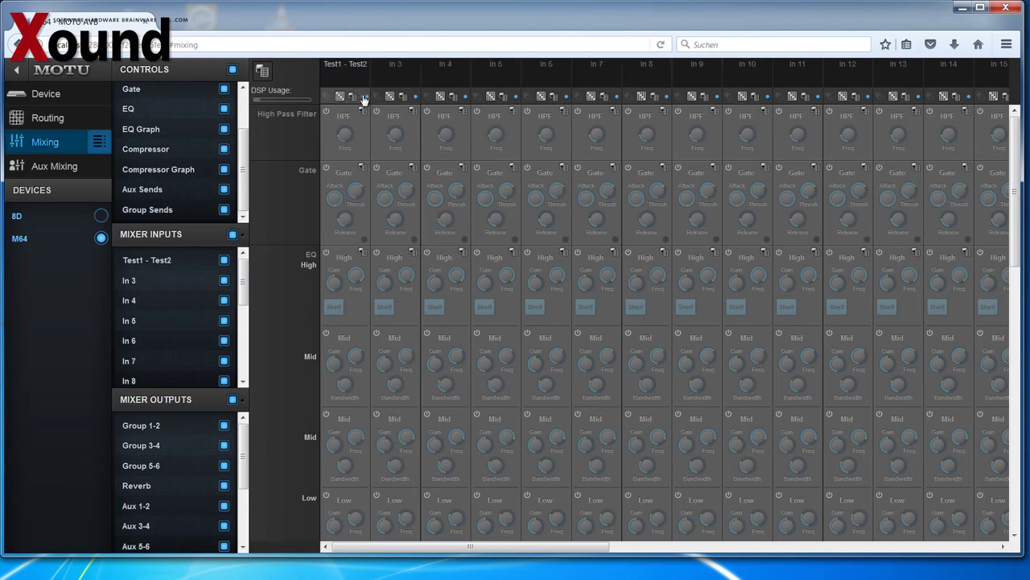
left_click(364, 97)
left_click(364, 97)
left_click(365, 97)
Assign Computer 1 from the 8D:1 stream as the source of the Test1 mixer input
left_click(341, 97)
left_click(340, 97)
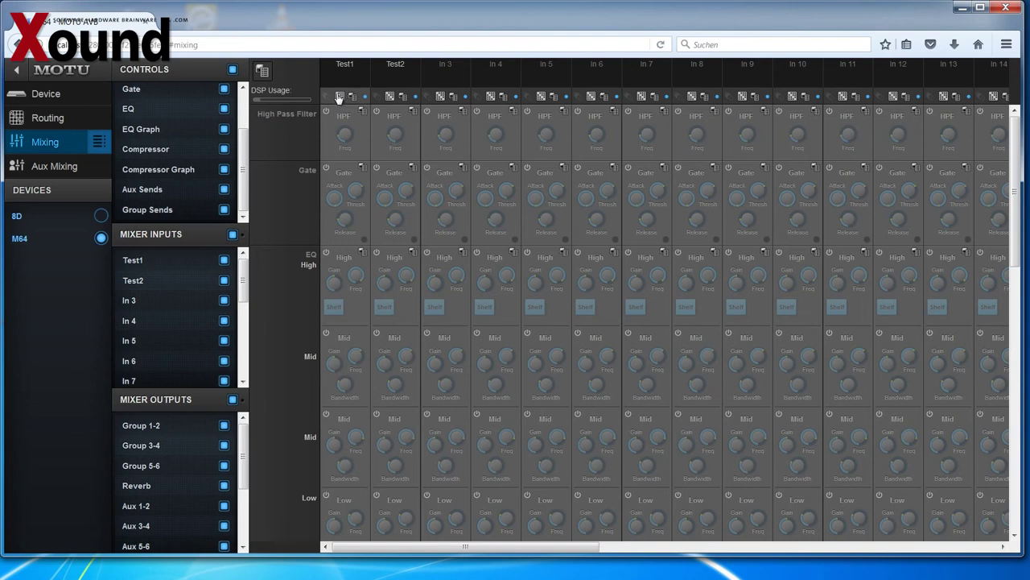
left_click(339, 97)
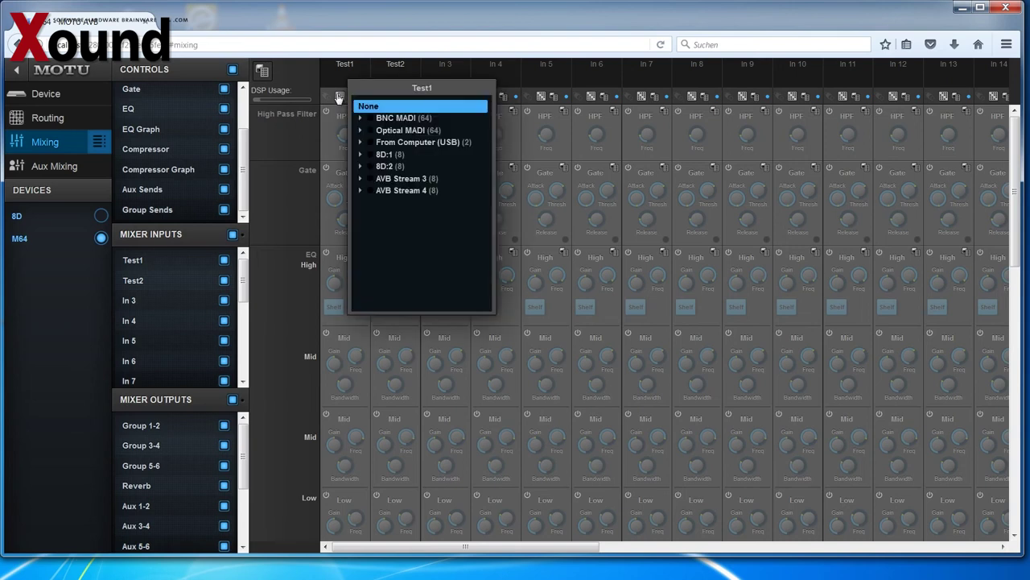
left_click(361, 156)
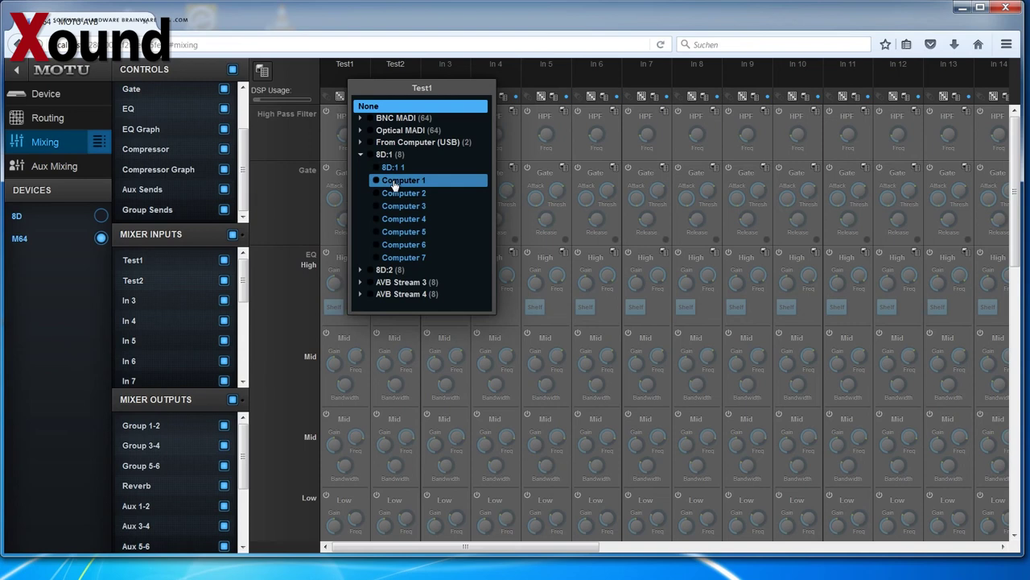
left_click(394, 182)
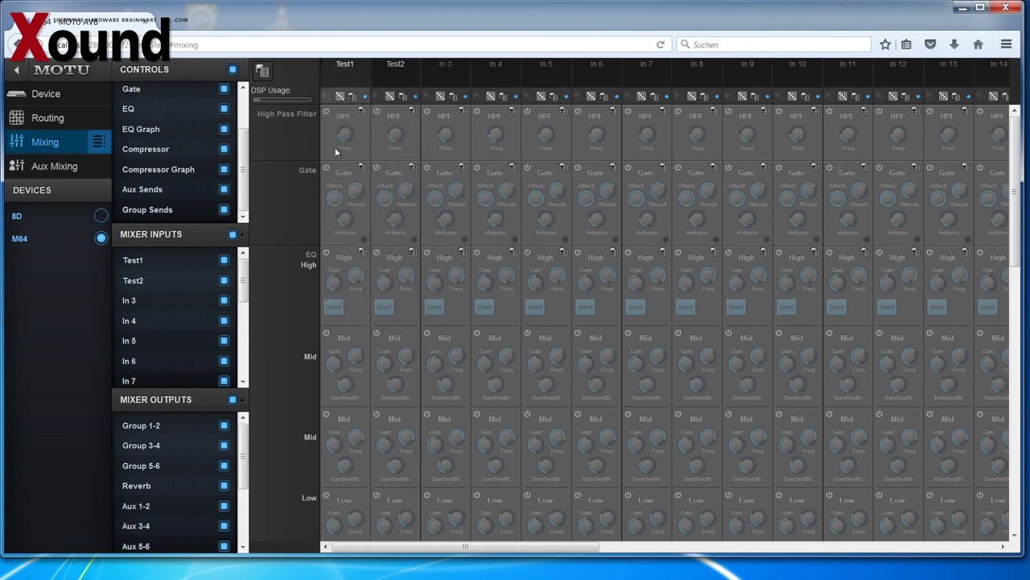
In the M64's routing grid, expand the Mix In outputs and route 8D:1 input Computer 2 to Test2
left_click(70, 121)
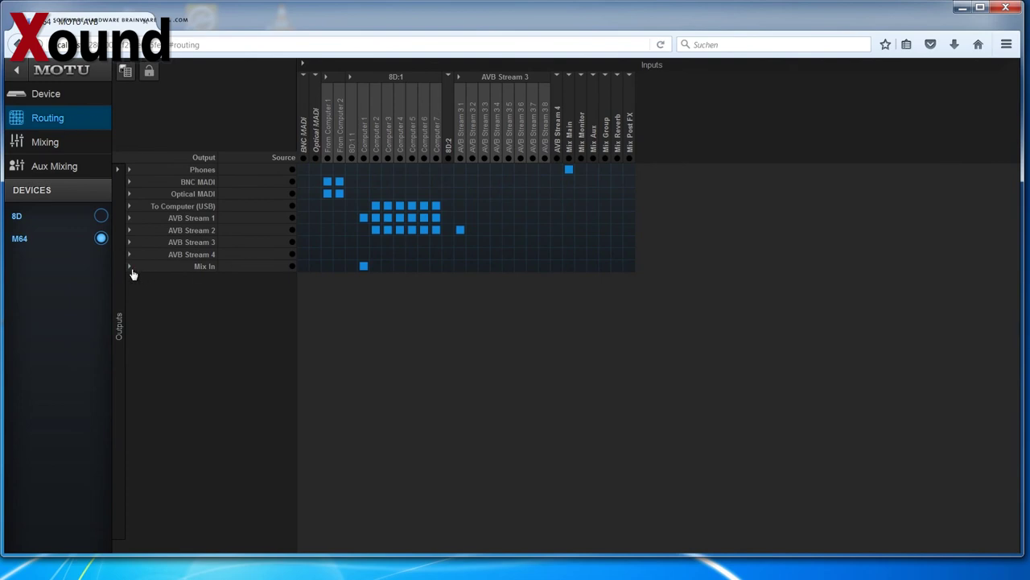
left_click(130, 268)
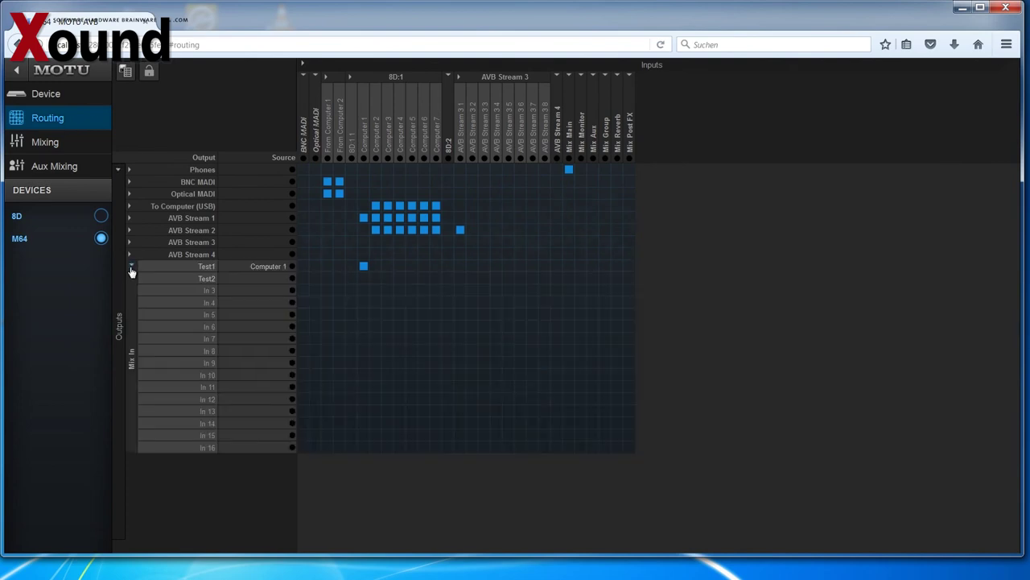
left_click(375, 280)
Check which source is assigned to the Test2 input in the mixer, and reload the mixer page
left_click(57, 144)
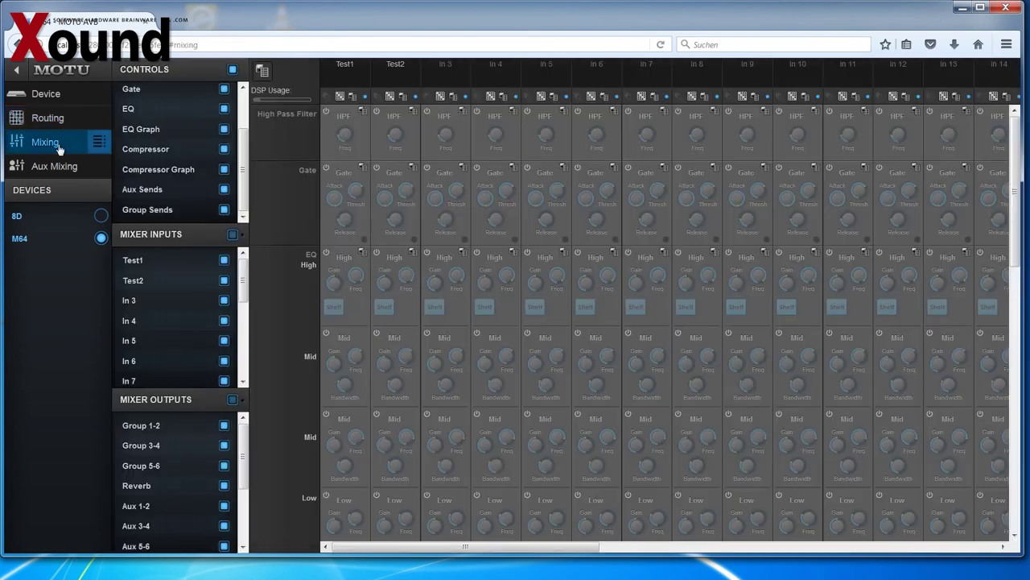
left_click(390, 100)
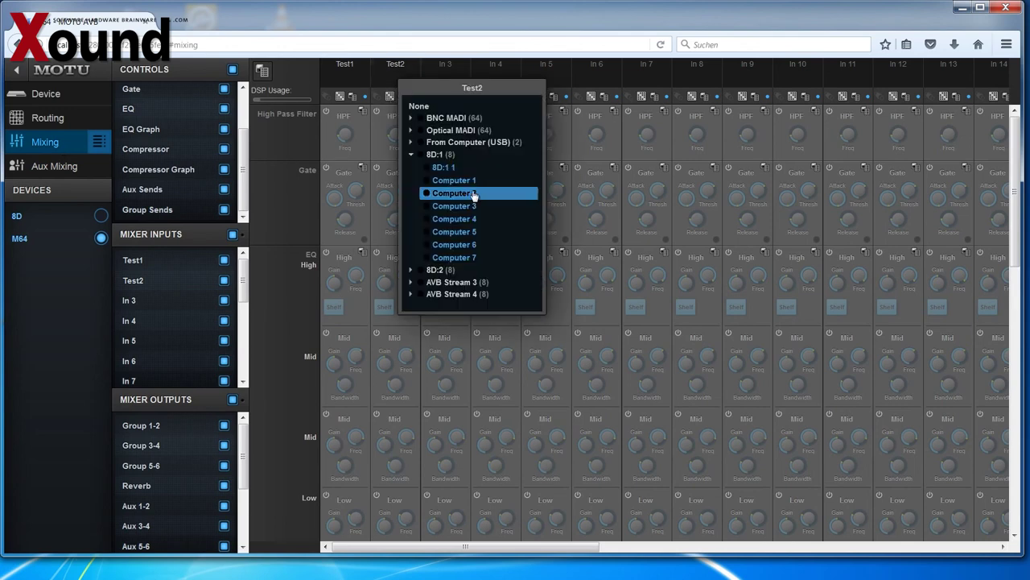
left_click(438, 44)
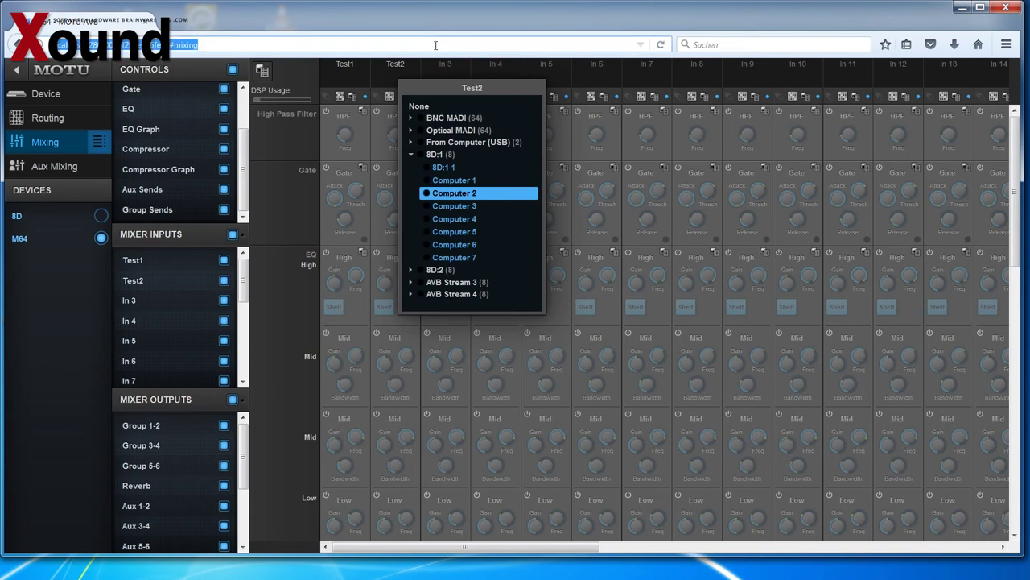
key("Return")
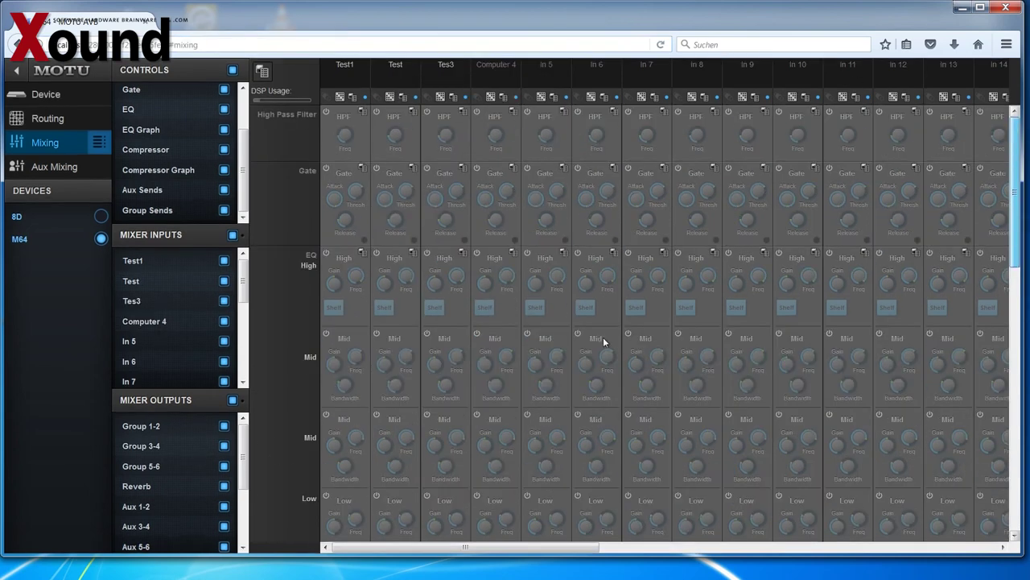